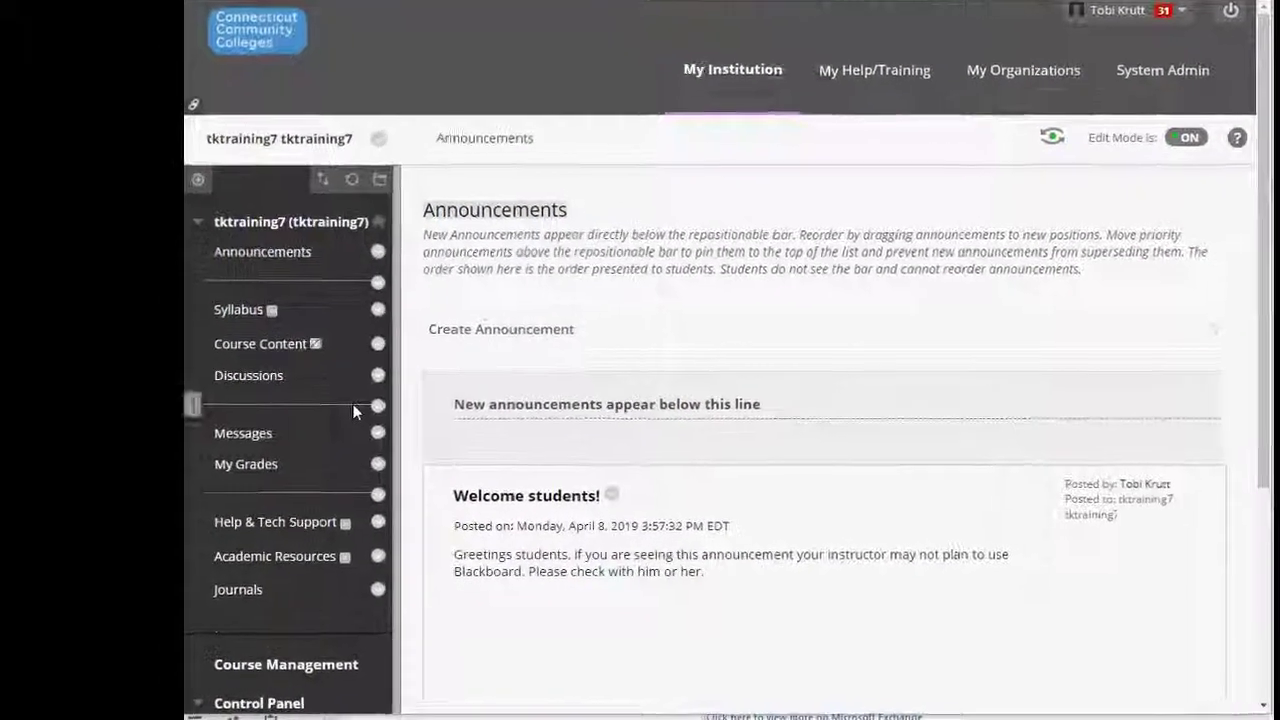
# Expand Course Tools in the Control Panel and go to Tests, Surveys, and Pools.
pyautogui.scroll(-3, 360, 405)
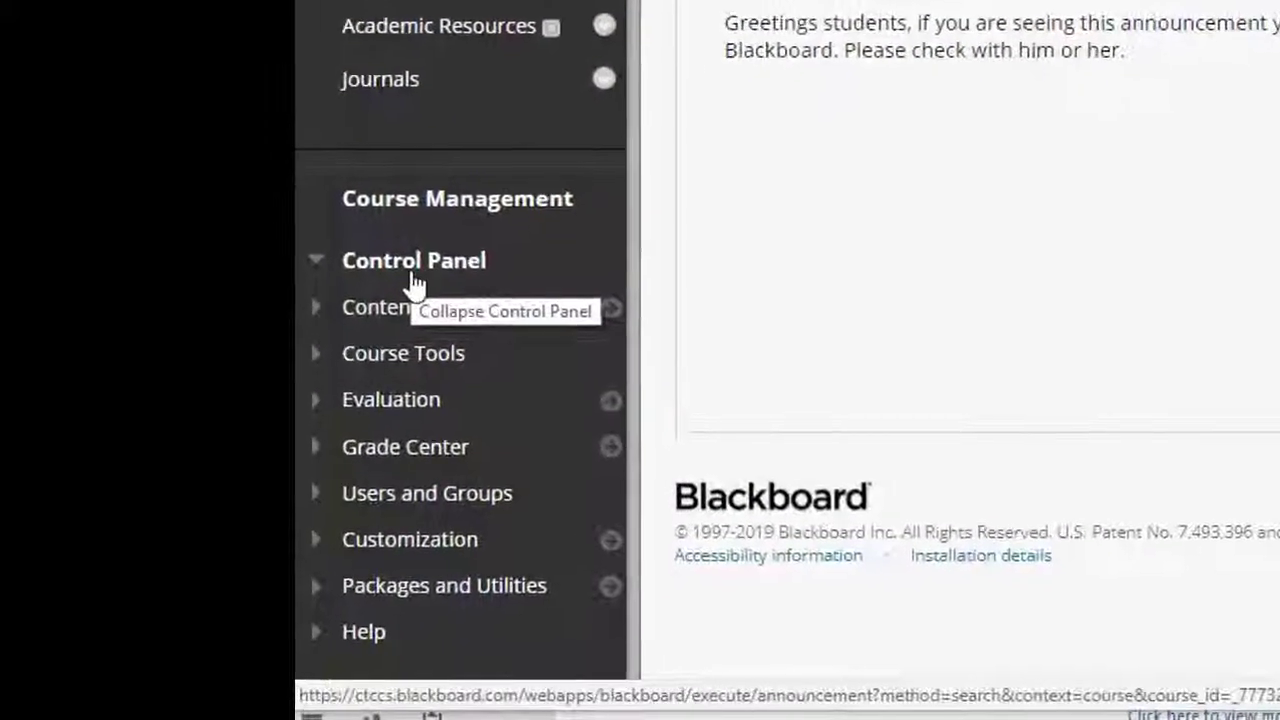
pyautogui.scroll(-1, 420, 300)
pyautogui.click(414, 268)
pyautogui.scroll(-6, 880, 220)
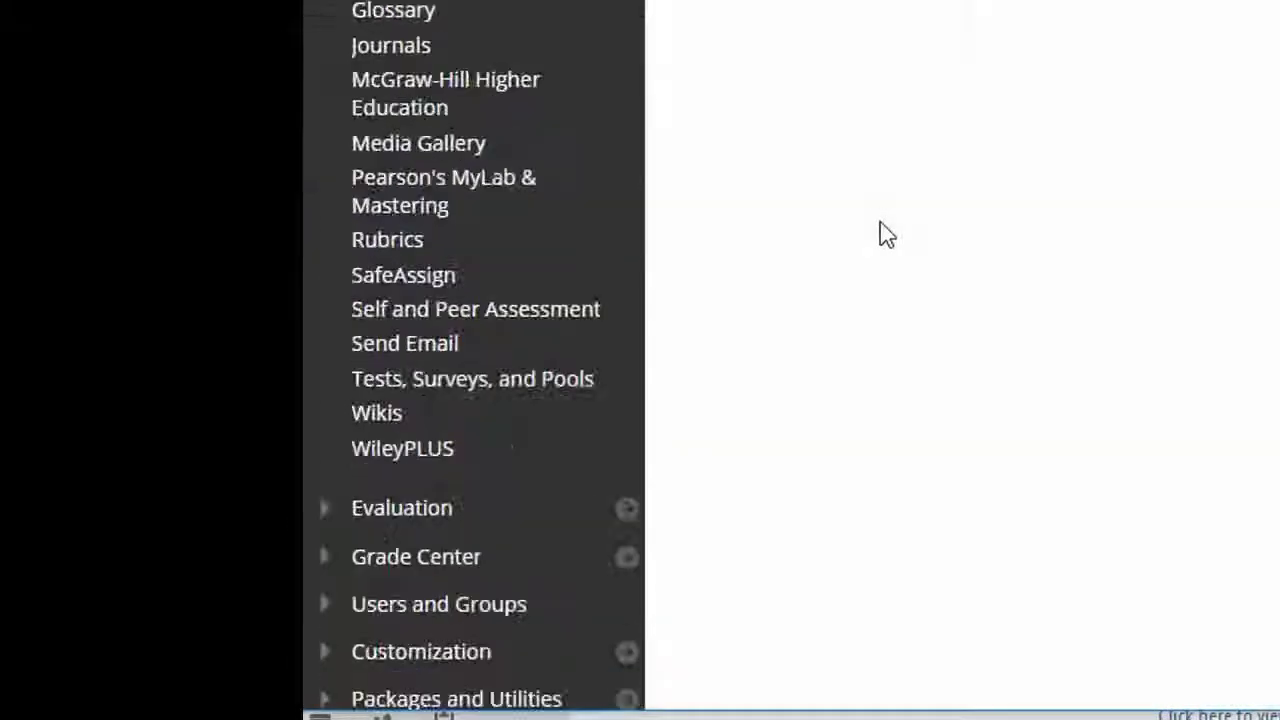
pyautogui.click(475, 400)
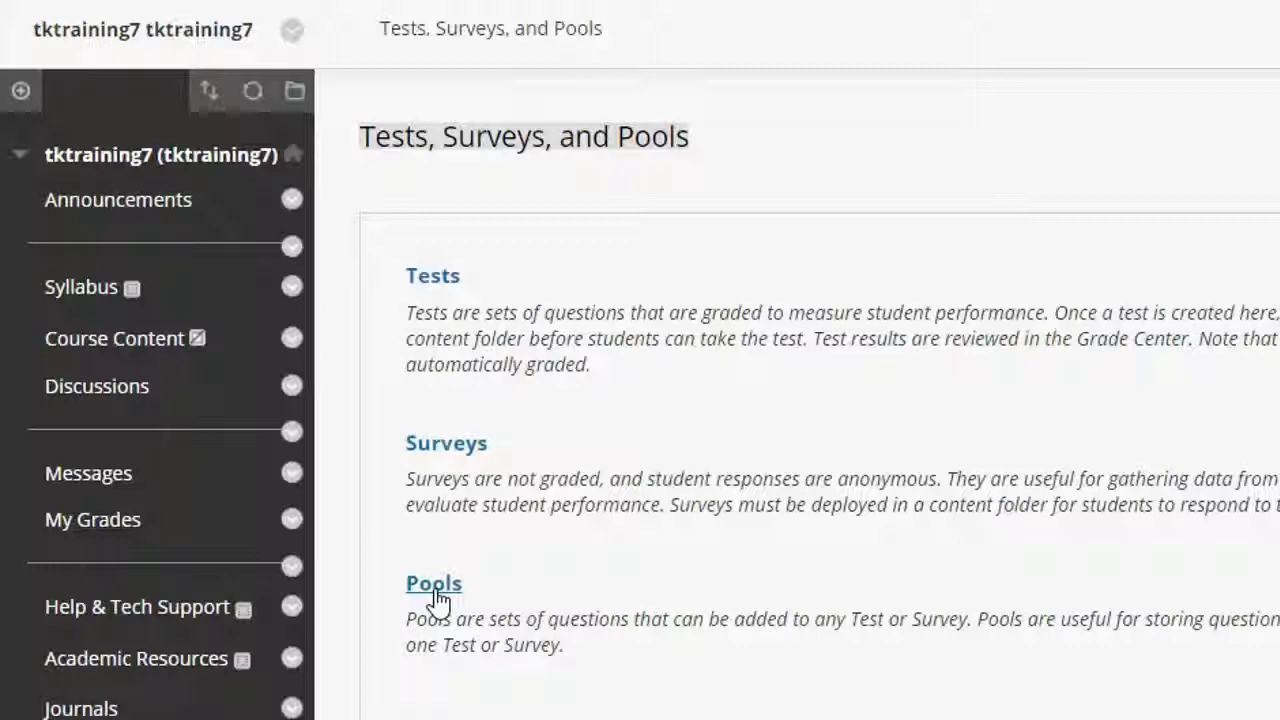
# Start a new pool import from the Pools page and attach Test1315.zip from the computer.
pyautogui.click(436, 586)
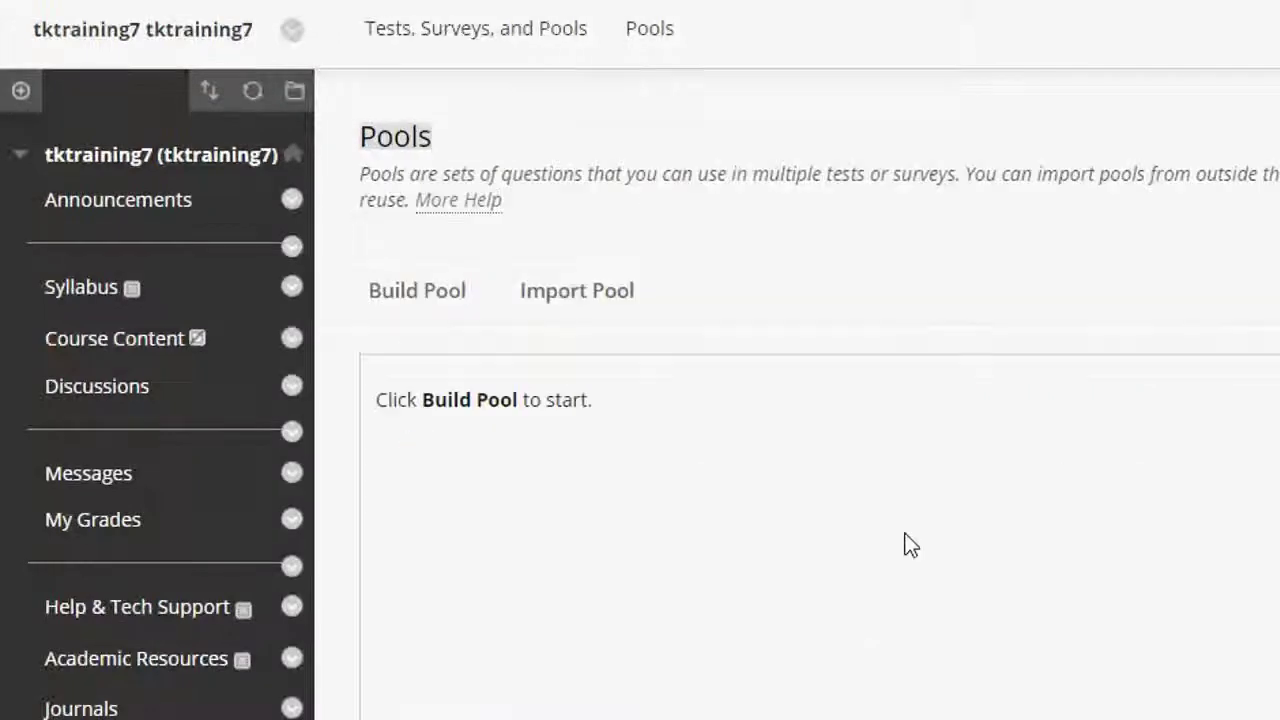
pyautogui.click(593, 303)
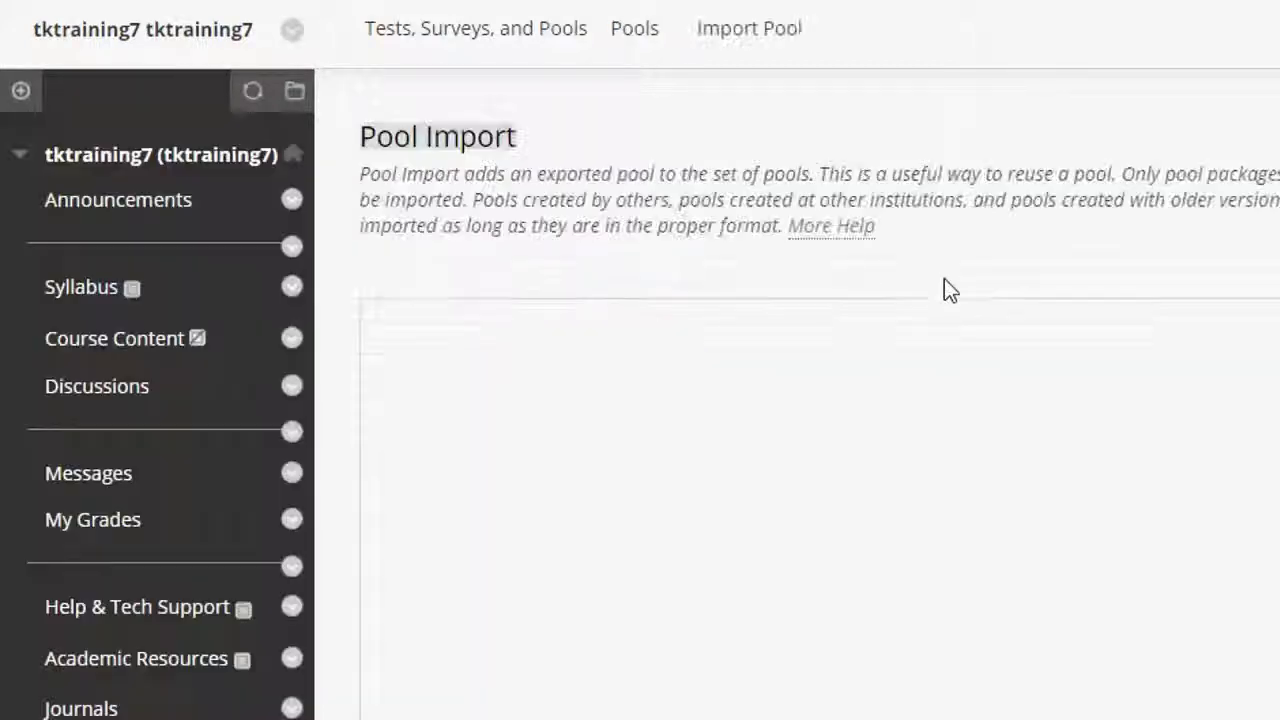
pyautogui.click(717, 582)
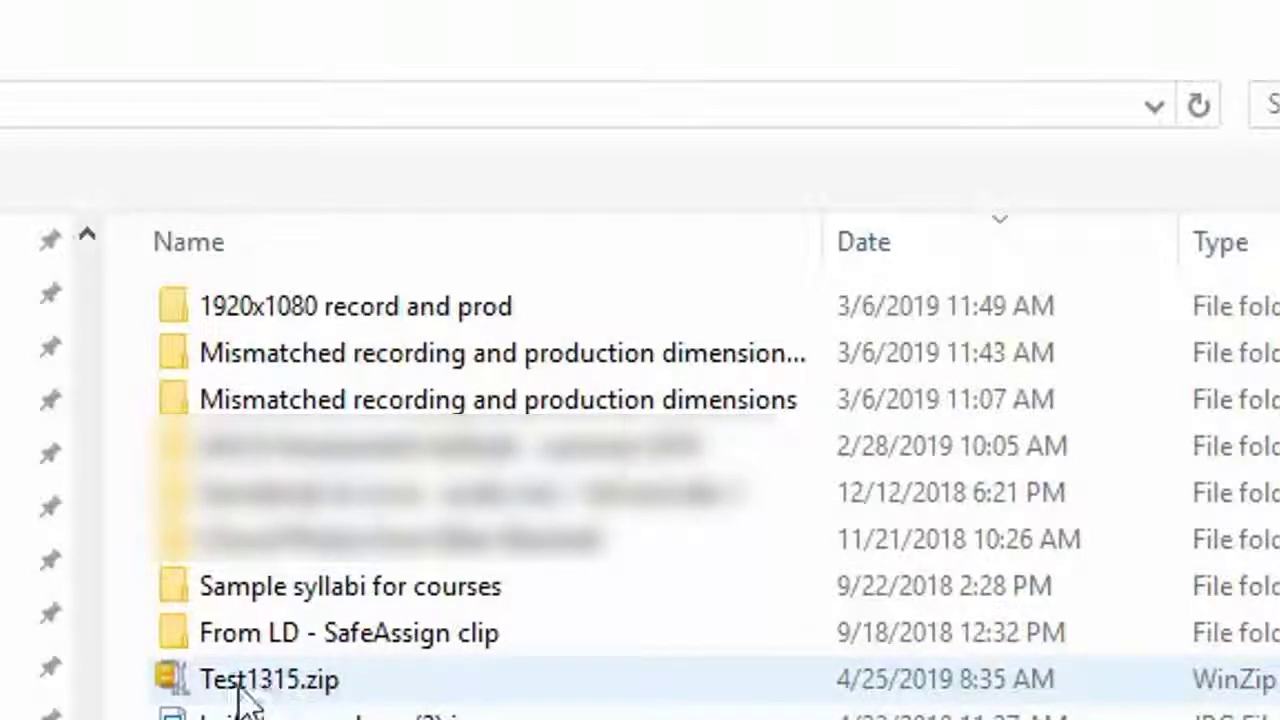
pyautogui.click(280, 695)
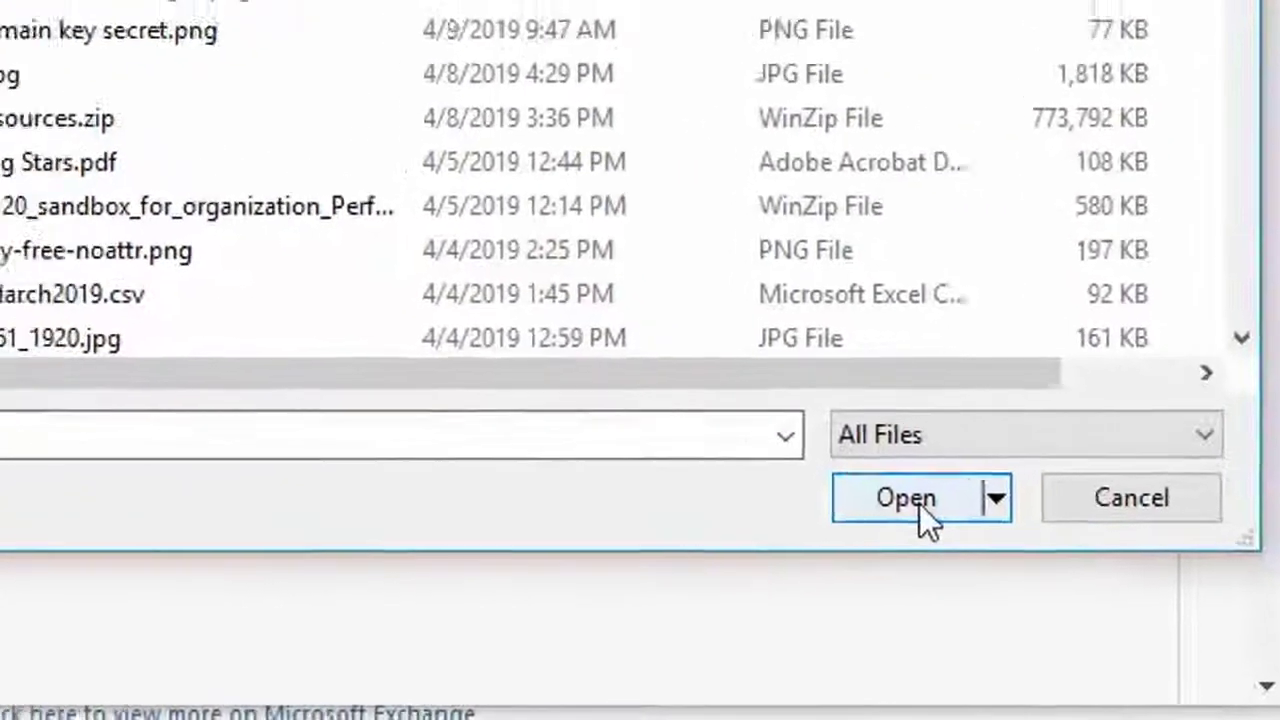
pyautogui.click(920, 512)
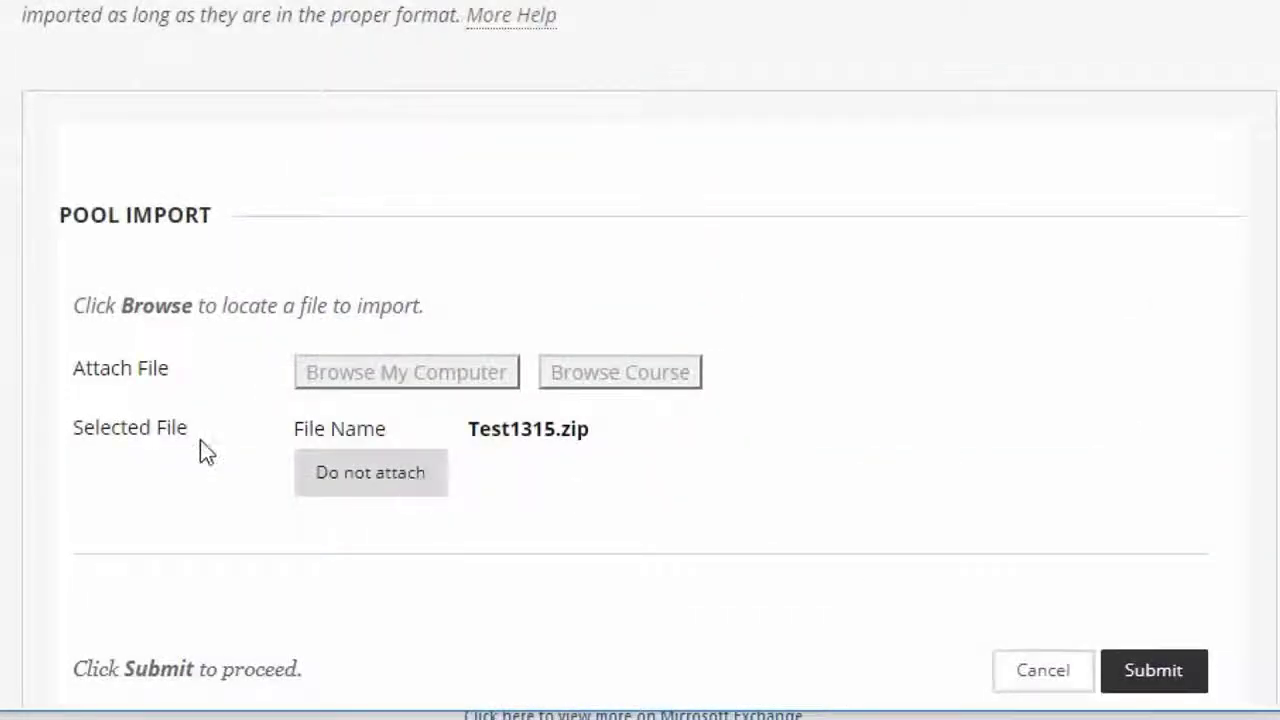
# Submit the Test1315 pool import, acknowledge the import log, and return to the course's Tests list.
pyautogui.click(1150, 672)
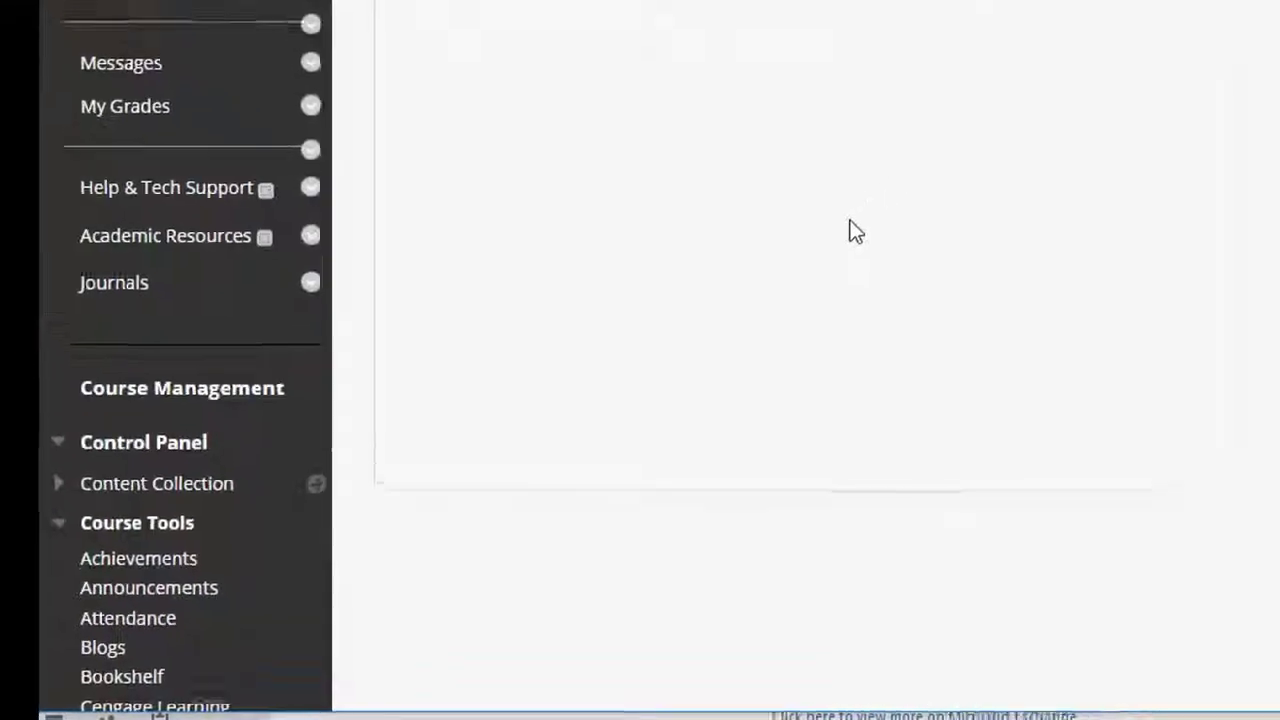
pyautogui.click(1037, 493)
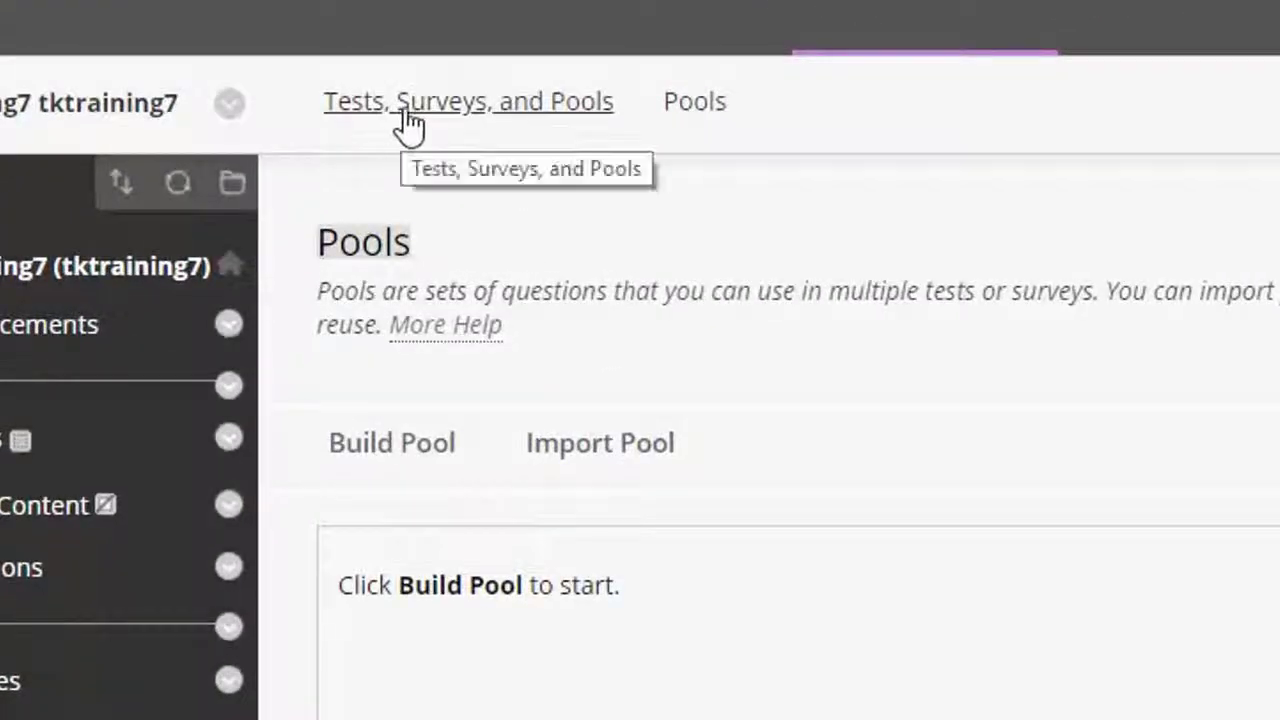
pyautogui.click(487, 126)
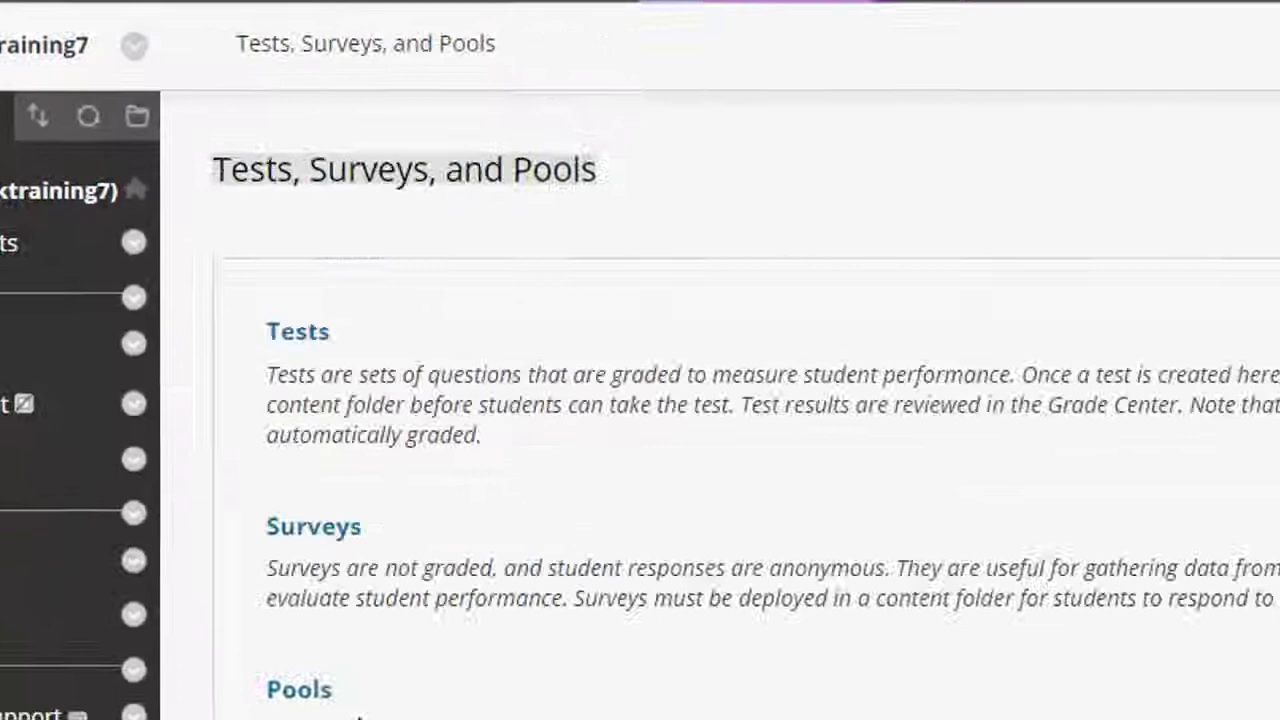
pyautogui.click(232, 610)
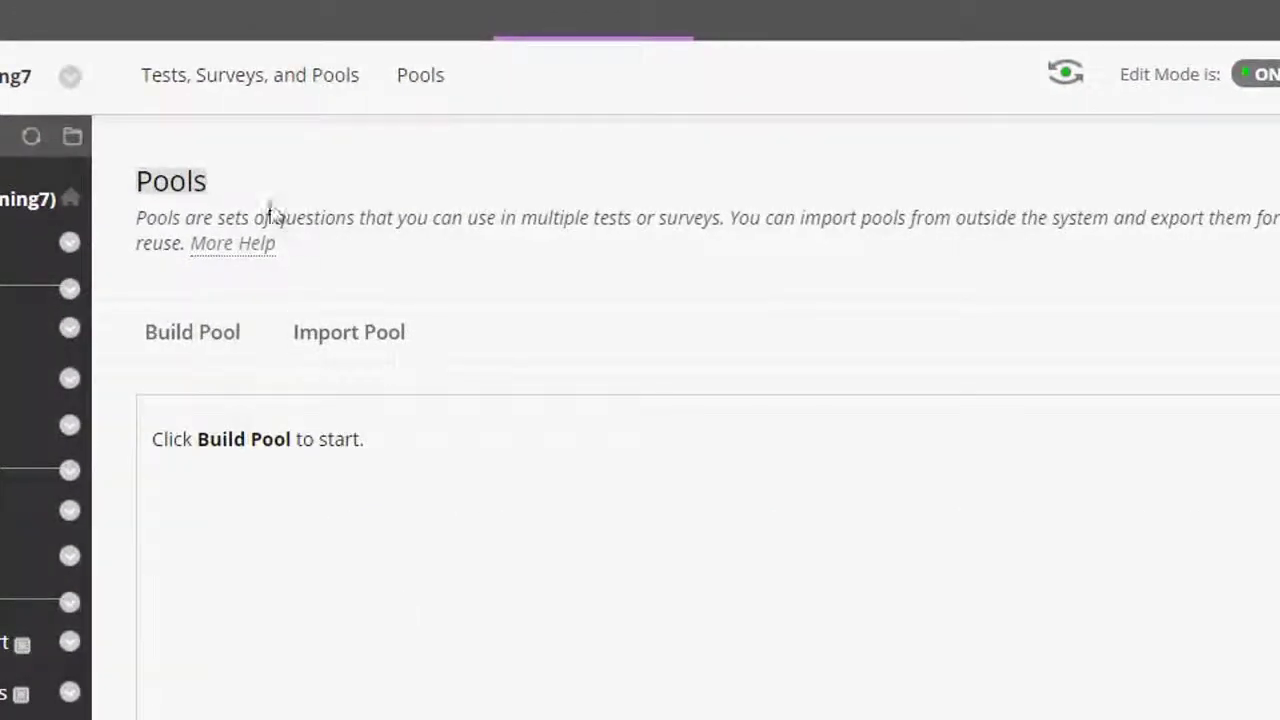
pyautogui.click(254, 80)
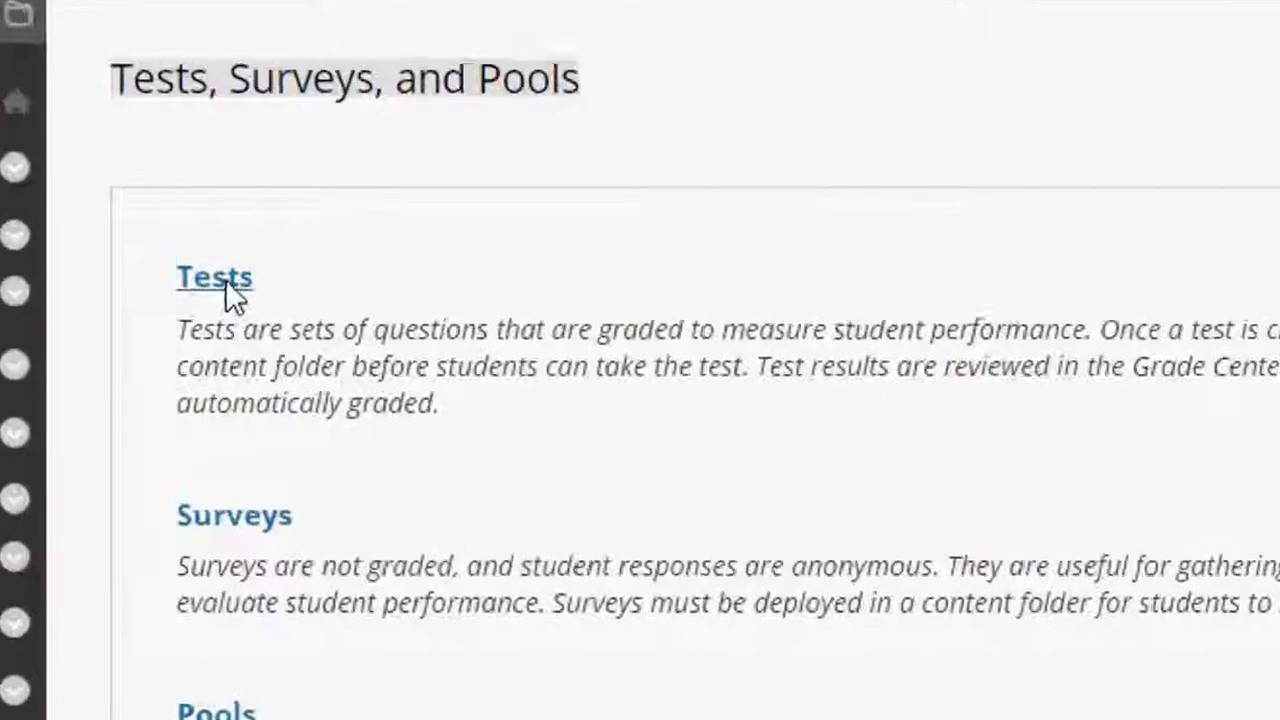
pyautogui.click(212, 316)
pyautogui.moveTo(311, 537)
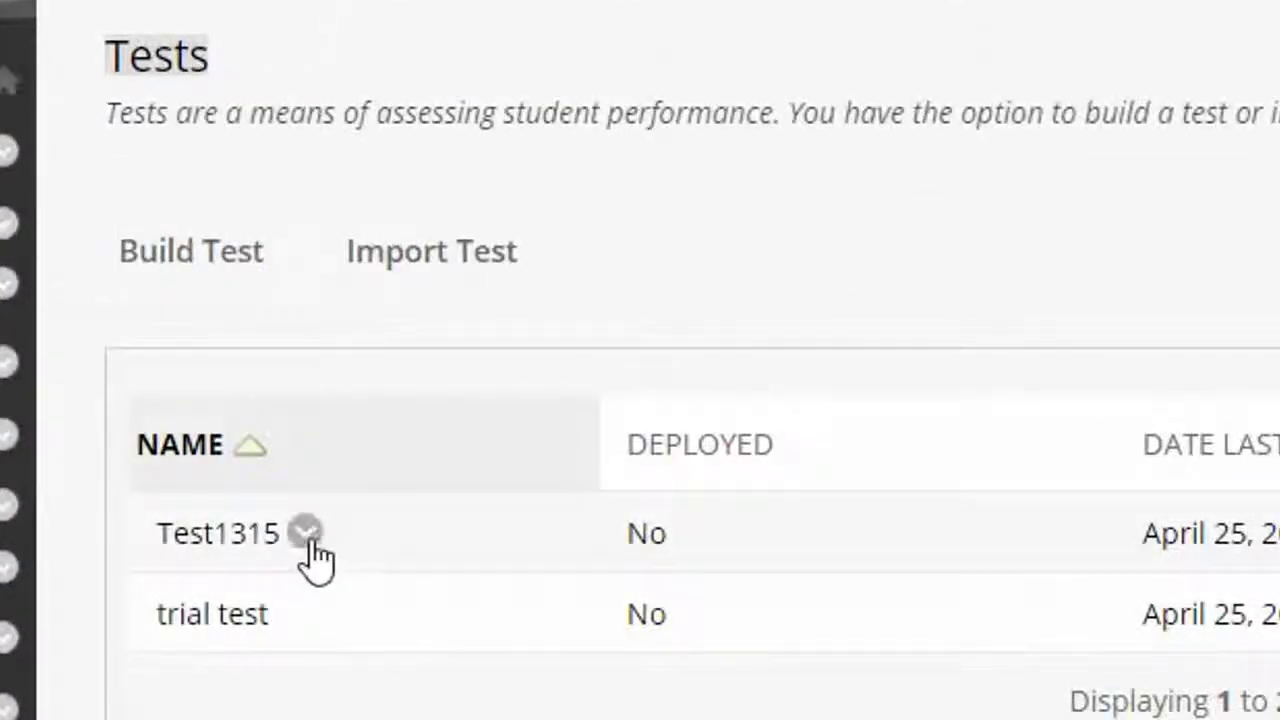
pyautogui.click(307, 535)
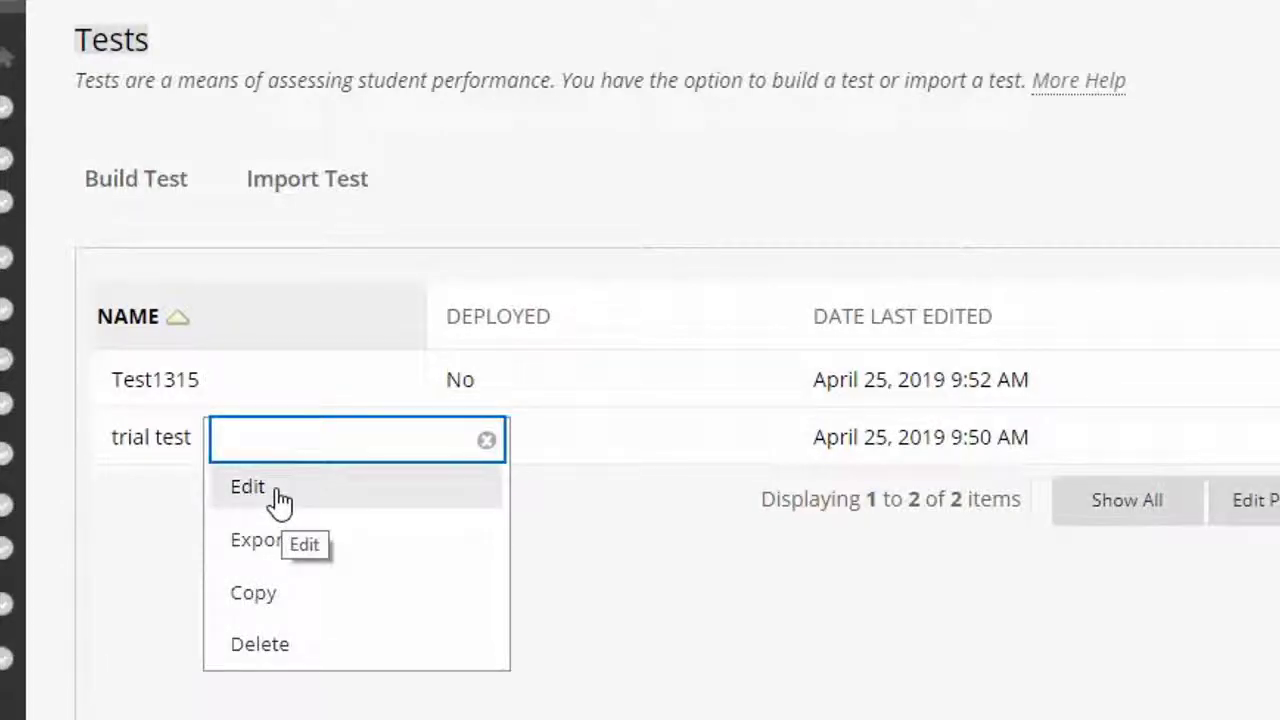
pyautogui.scroll(-10, 547, 466)
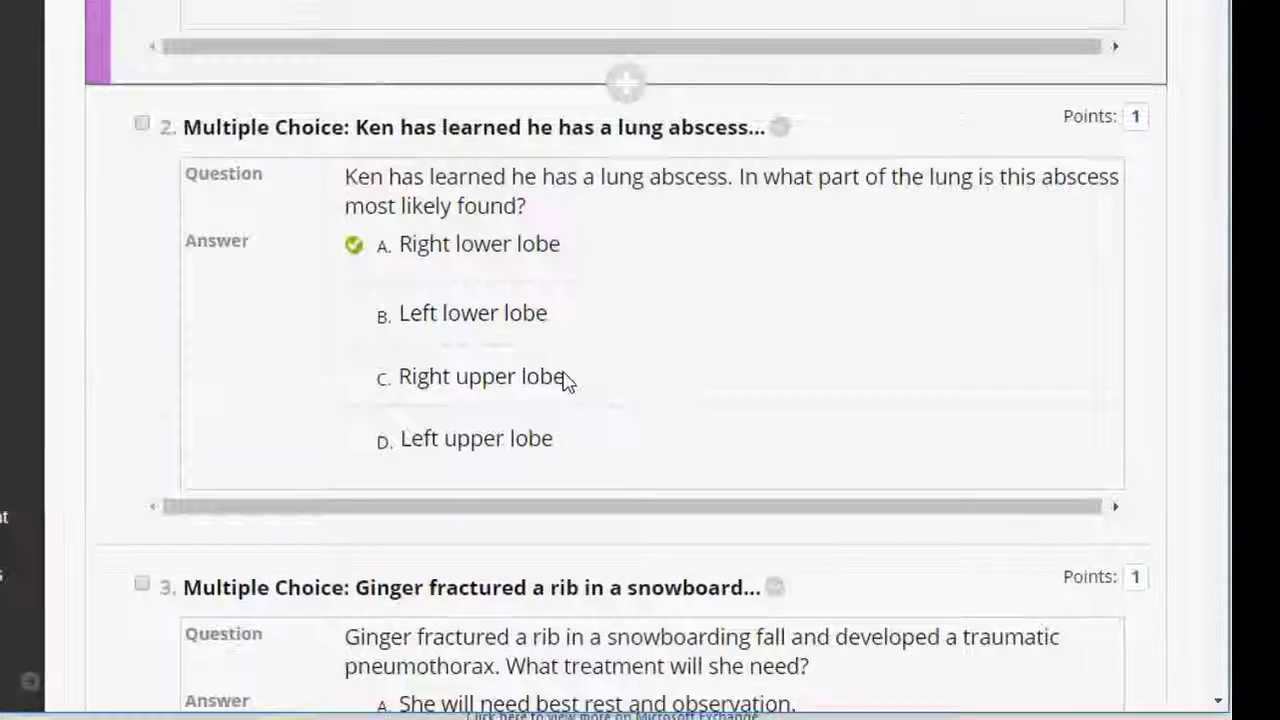
pyautogui.scroll(-9, 565, 380)
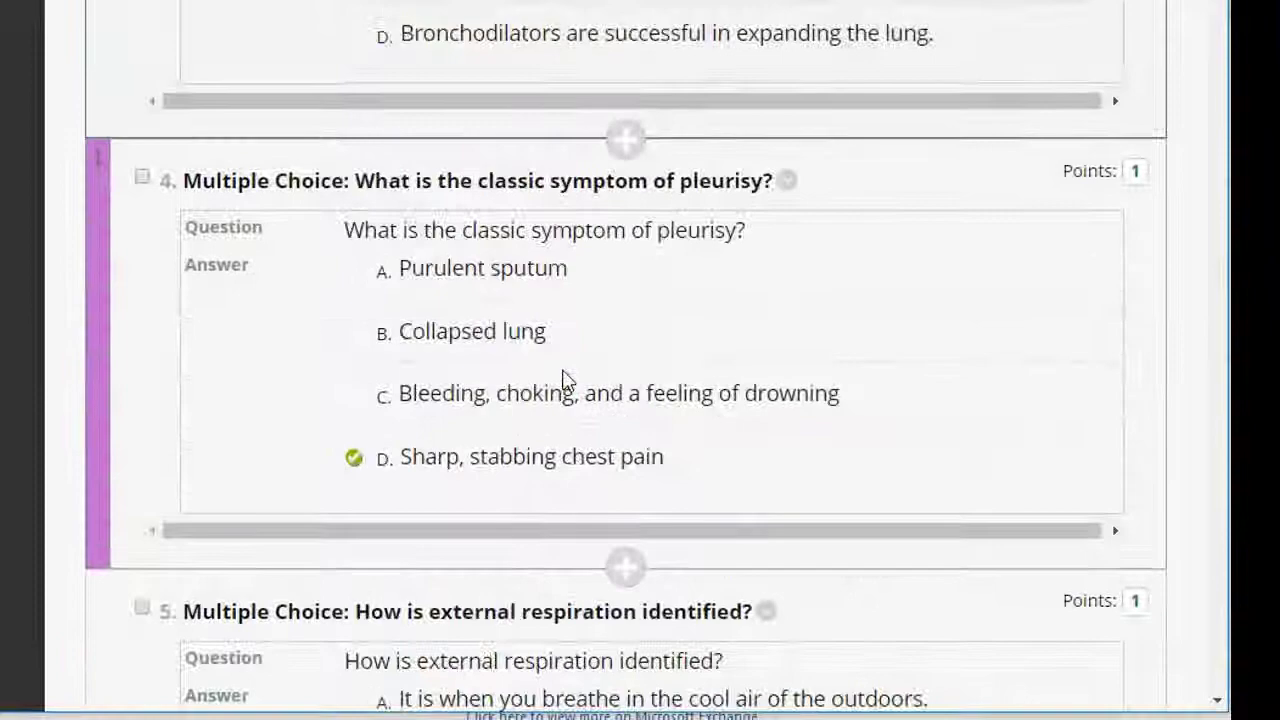
pyautogui.scroll(-6, 672, 335)
pyautogui.scroll(6, 1020, 143)
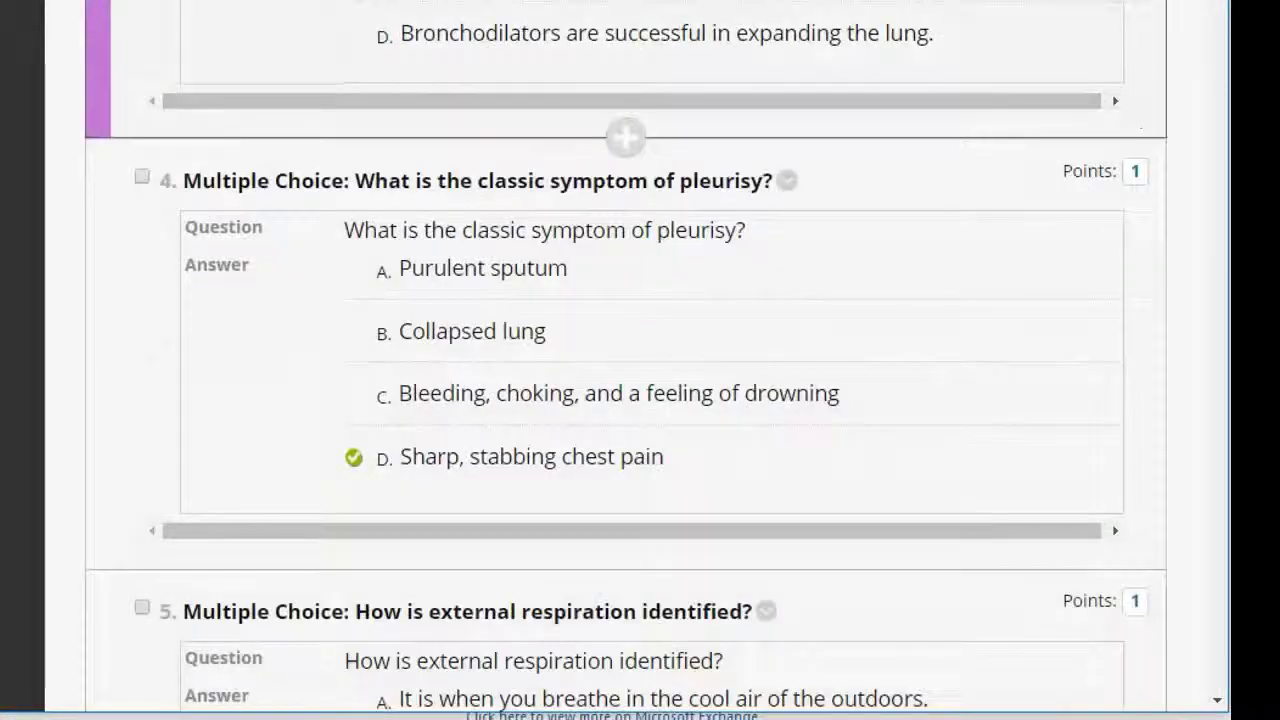
pyautogui.scroll(15, 1020, 143)
pyautogui.scroll(5, 397, 466)
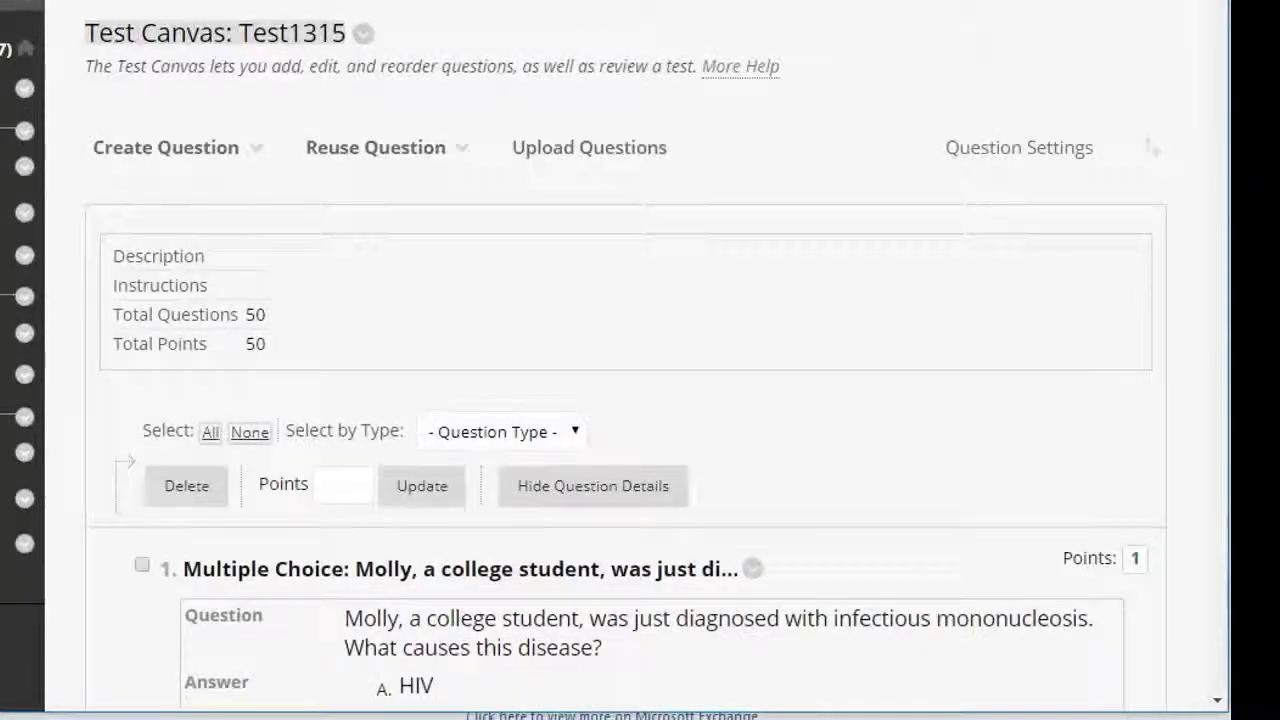
pyautogui.click(365, 36)
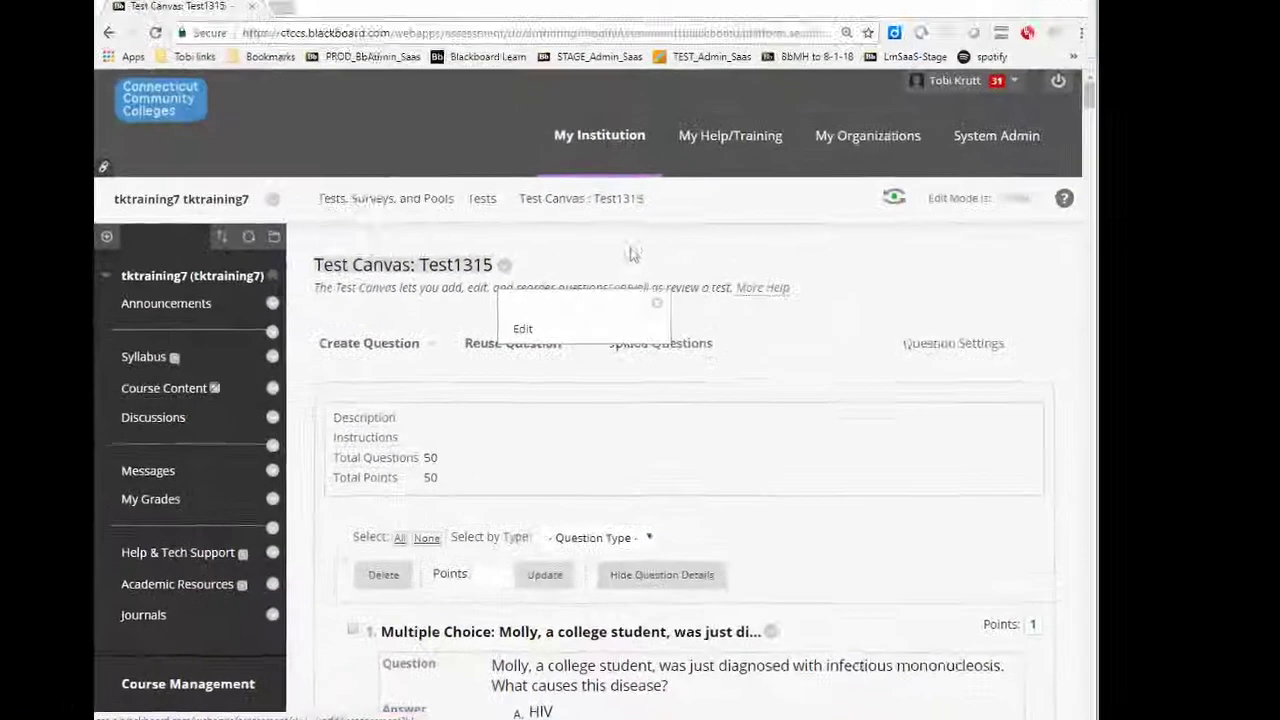
pyautogui.click(750, 3)
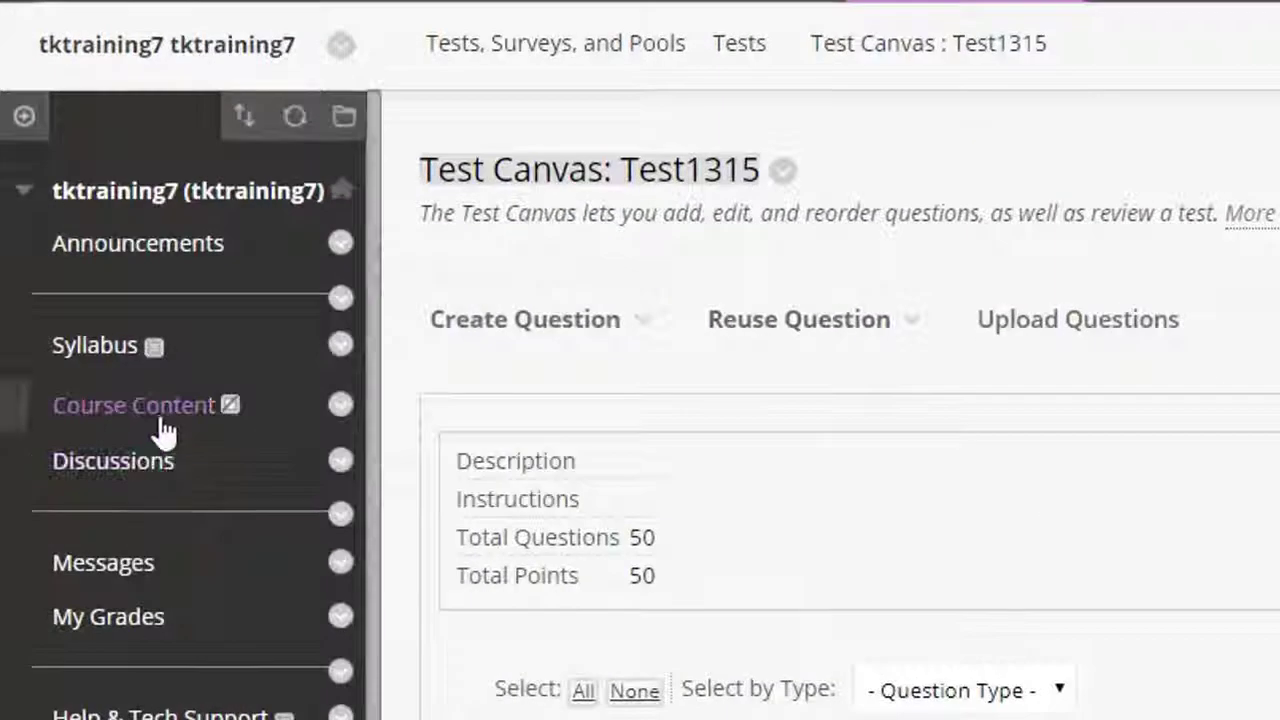
# Add the existing Test1315 test to the Unit 1 content folder.
pyautogui.click(160, 428)
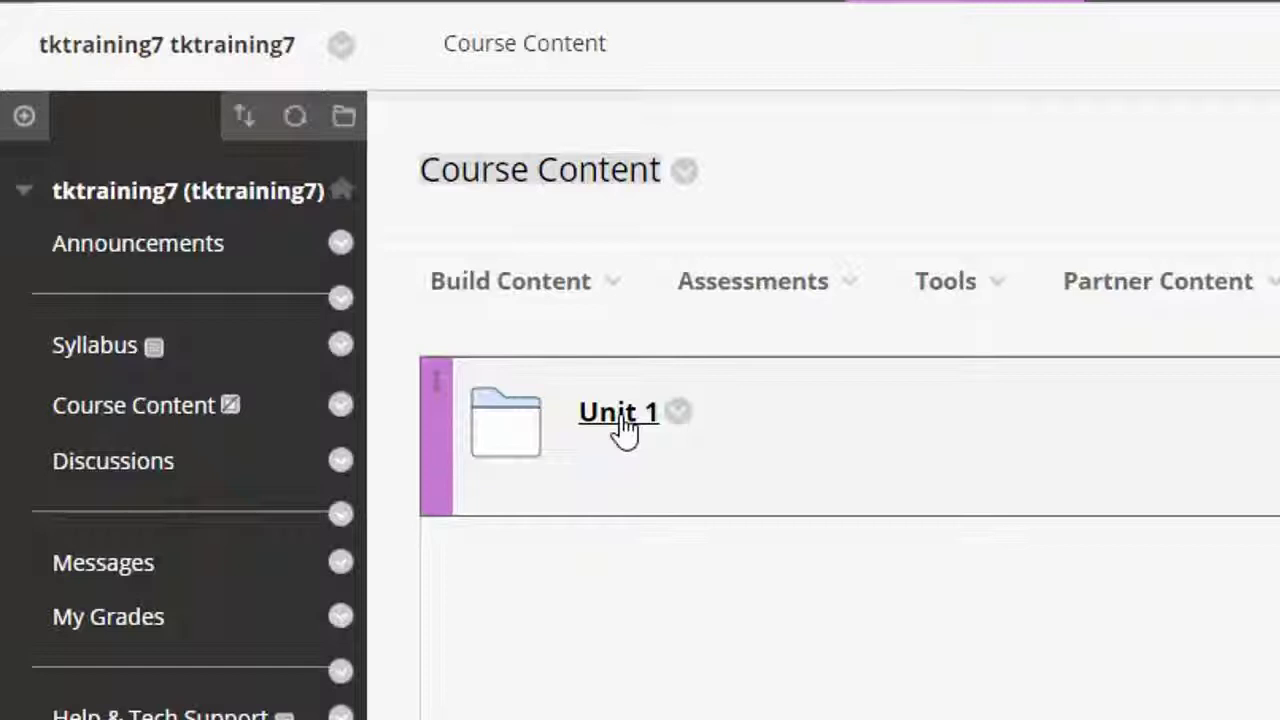
pyautogui.click(618, 420)
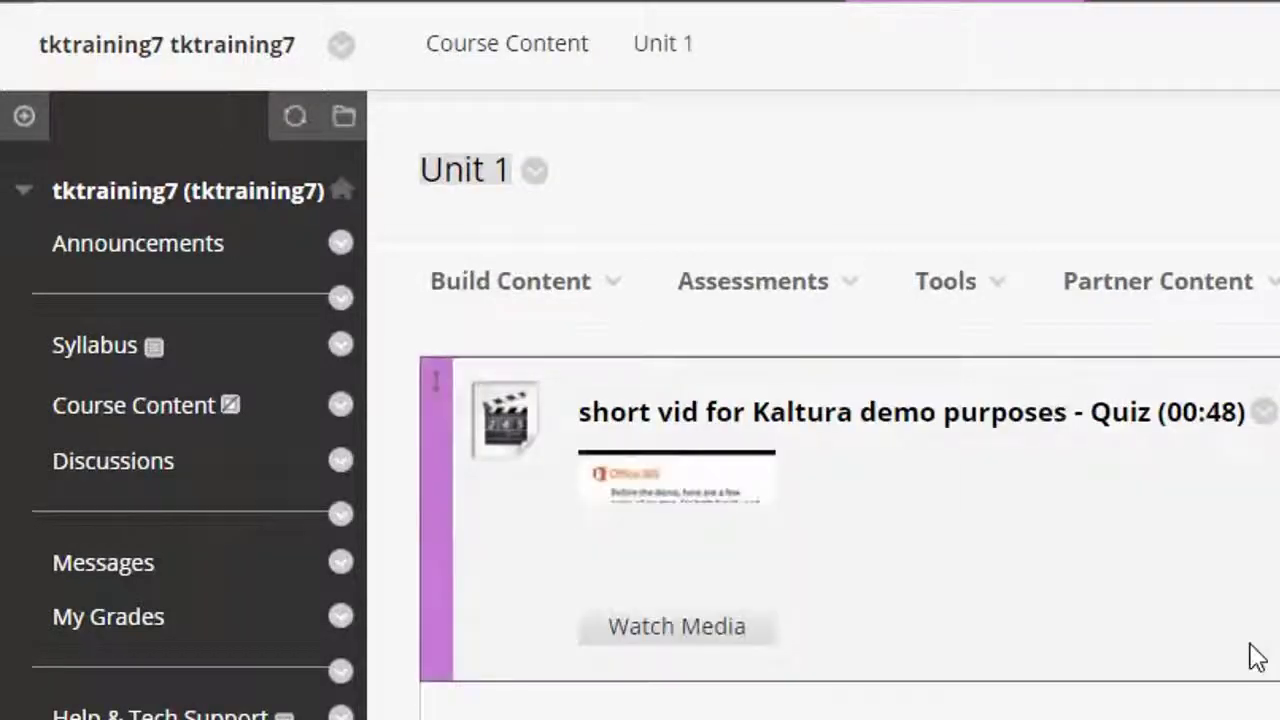
pyautogui.click(757, 292)
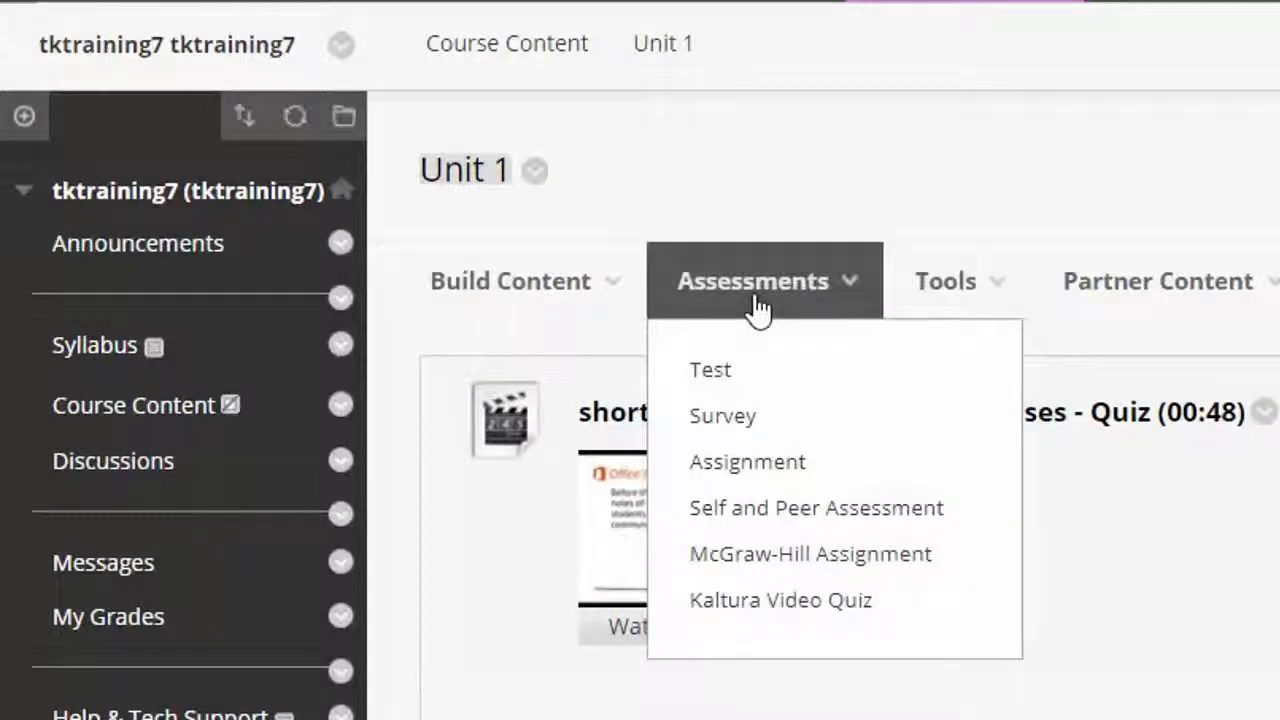
pyautogui.click(737, 380)
pyautogui.scroll(-3, 1063, 414)
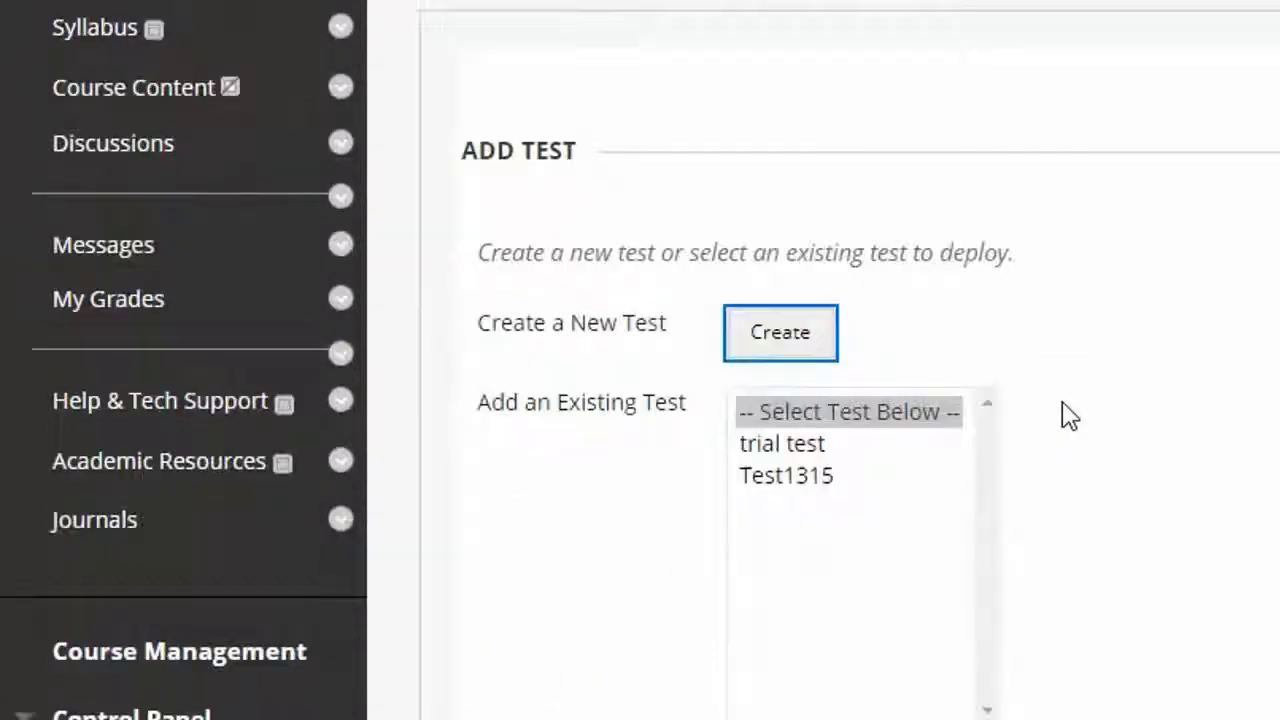
pyautogui.click(795, 478)
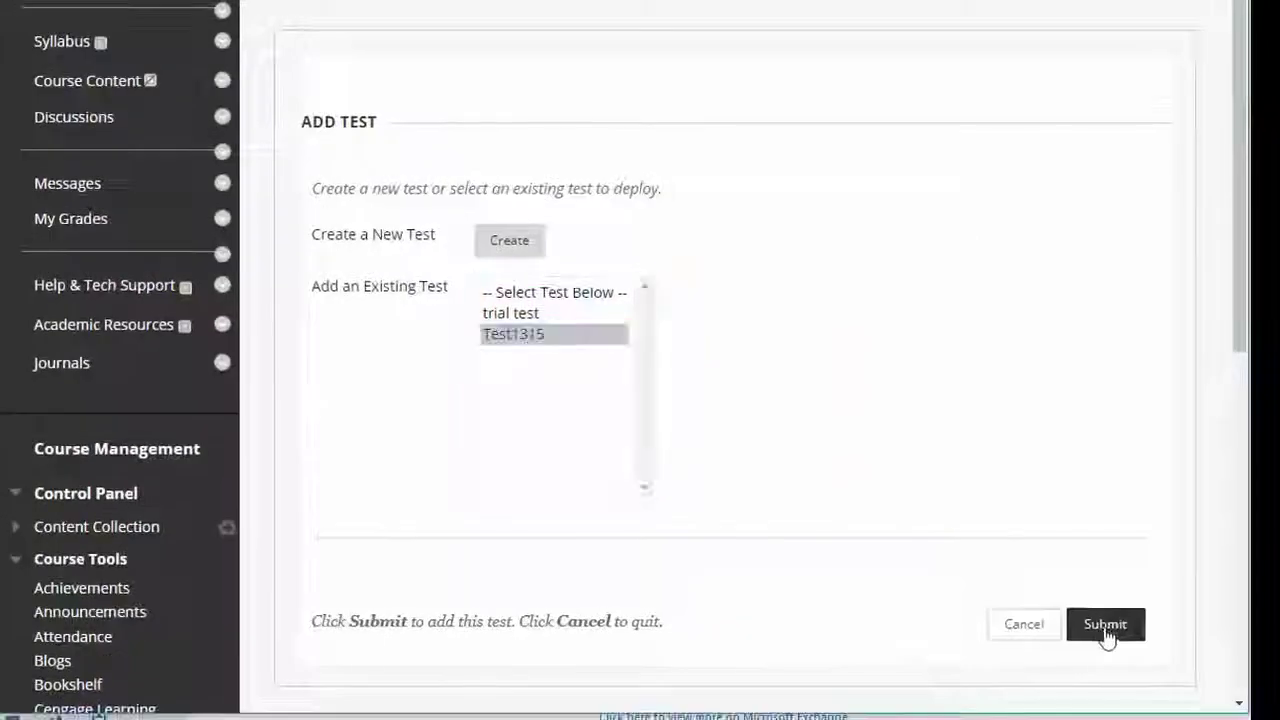
pyautogui.click(1211, 677)
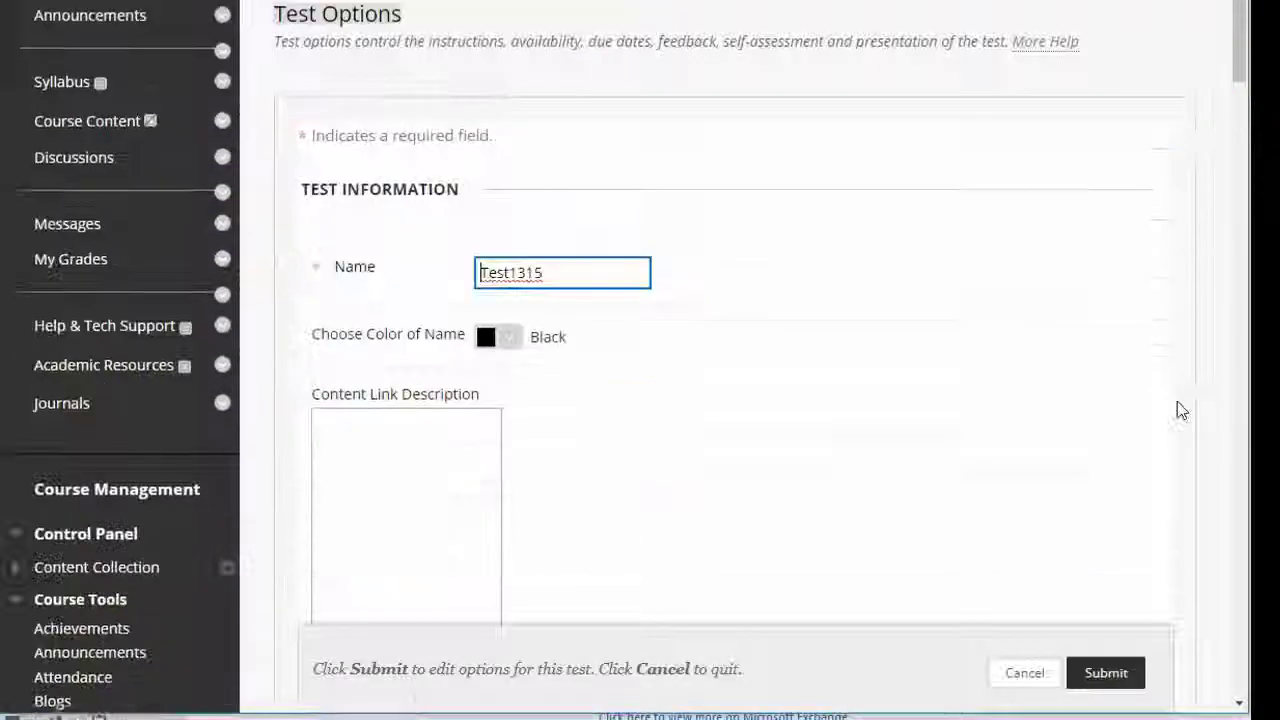
# Set Test1315's Make available to students option to Yes and save.
pyautogui.scroll(-6, 935, 437)
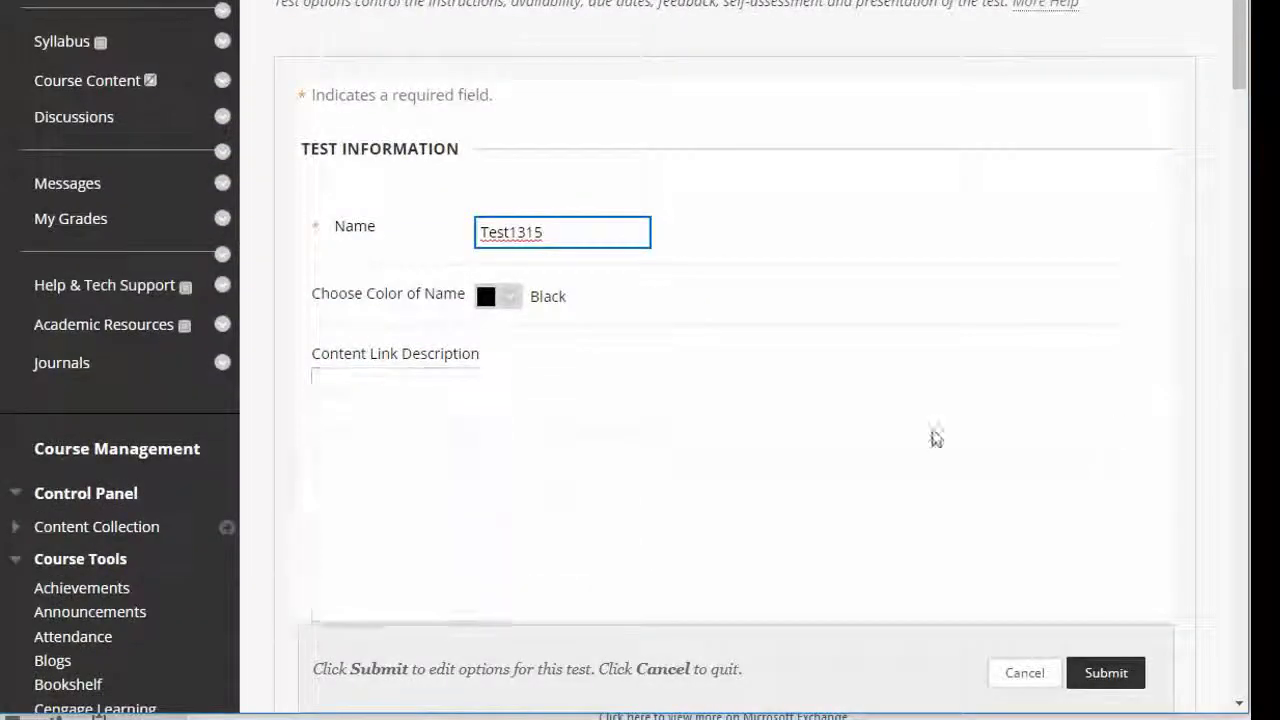
pyautogui.scroll(-2, 943, 543)
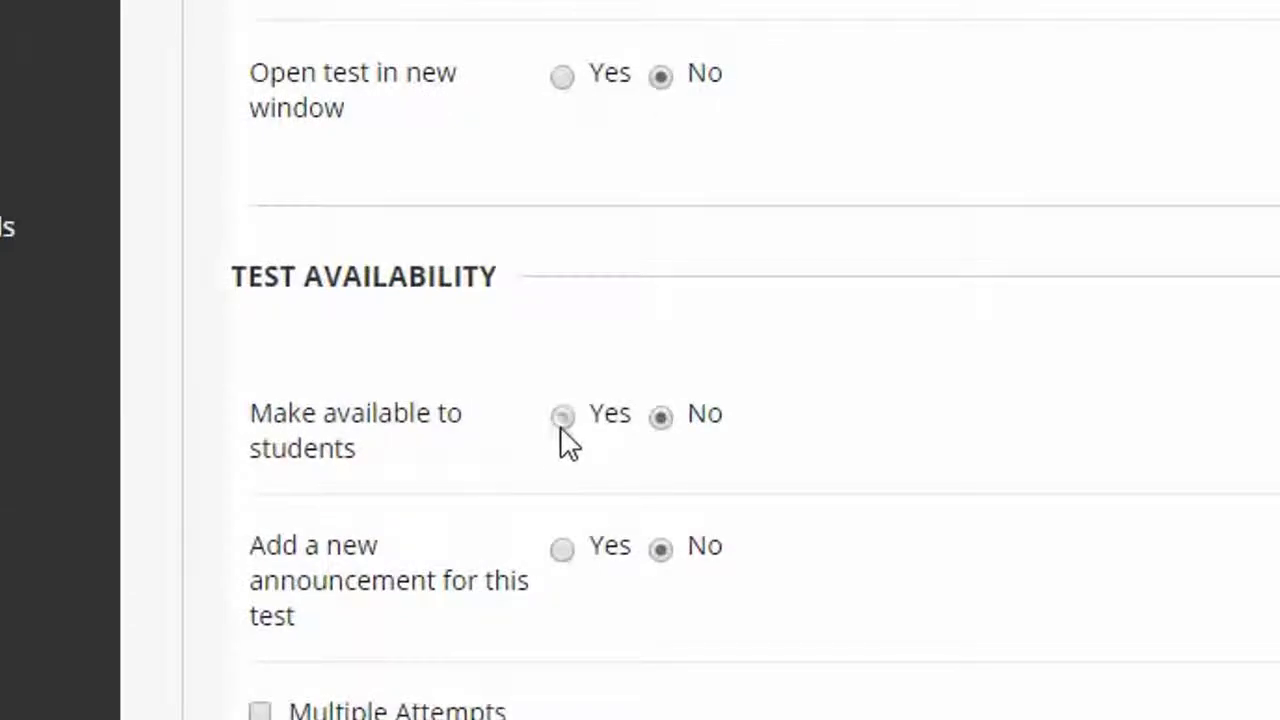
pyautogui.click(561, 427)
pyautogui.scroll(-5, 469, 460)
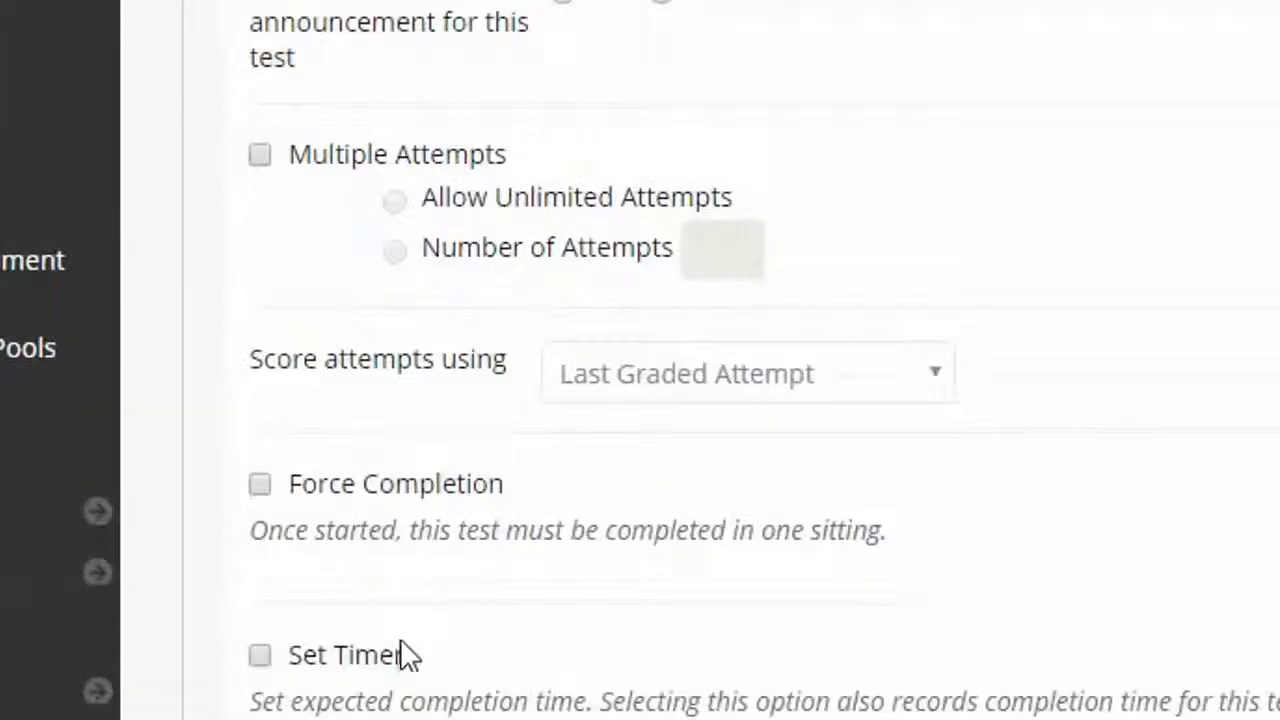
pyautogui.scroll(-4, 854, 631)
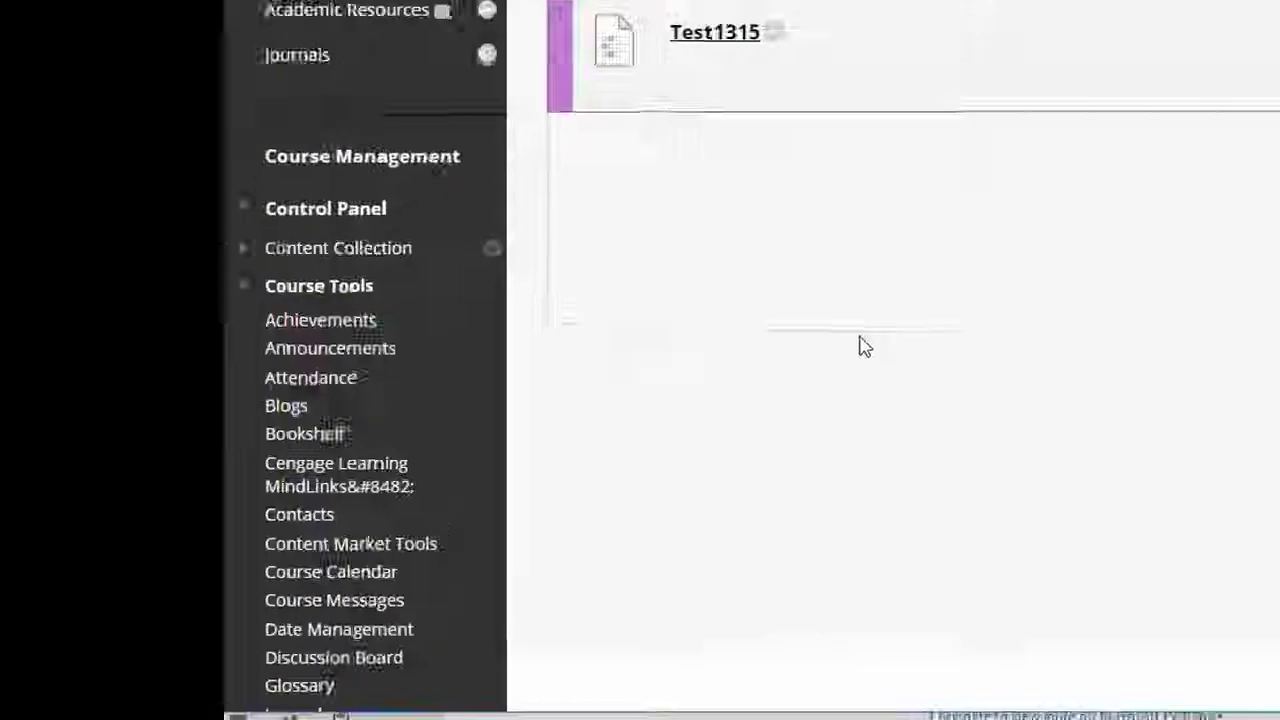
# Open the Full Grade Center and scroll the grid right to the TEST1315 column.
pyautogui.click(315, 292)
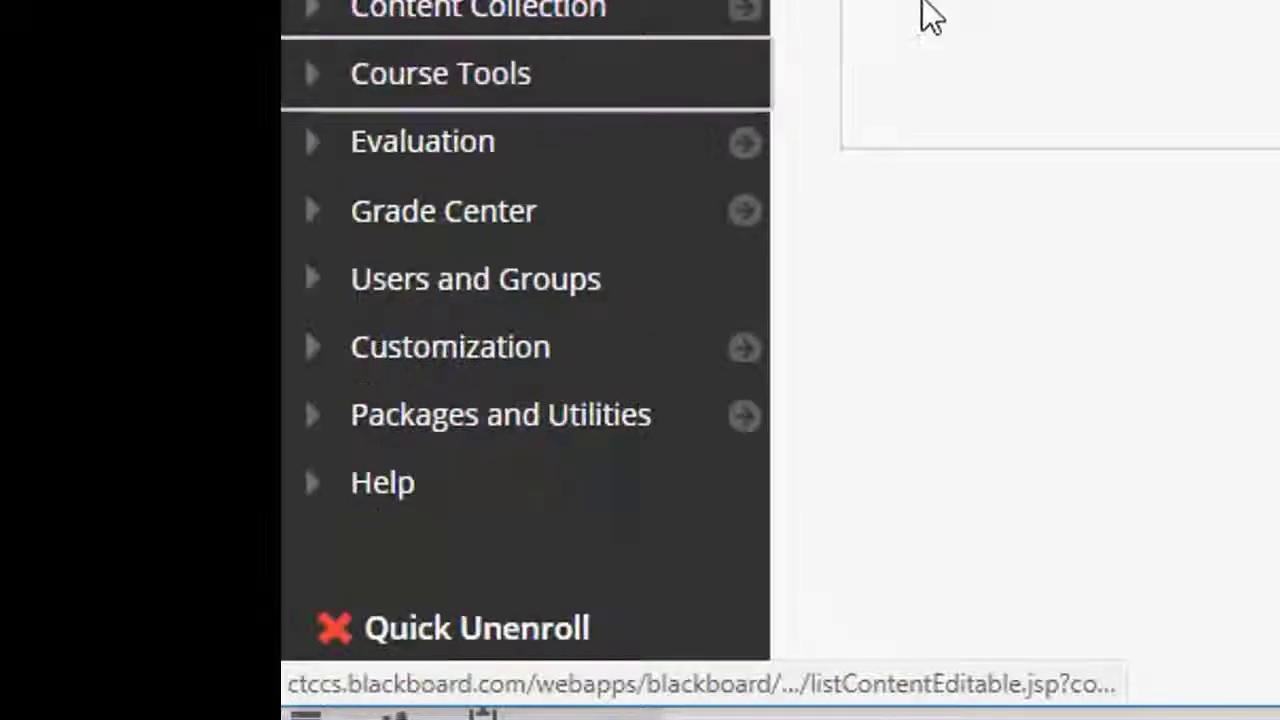
pyautogui.click(470, 213)
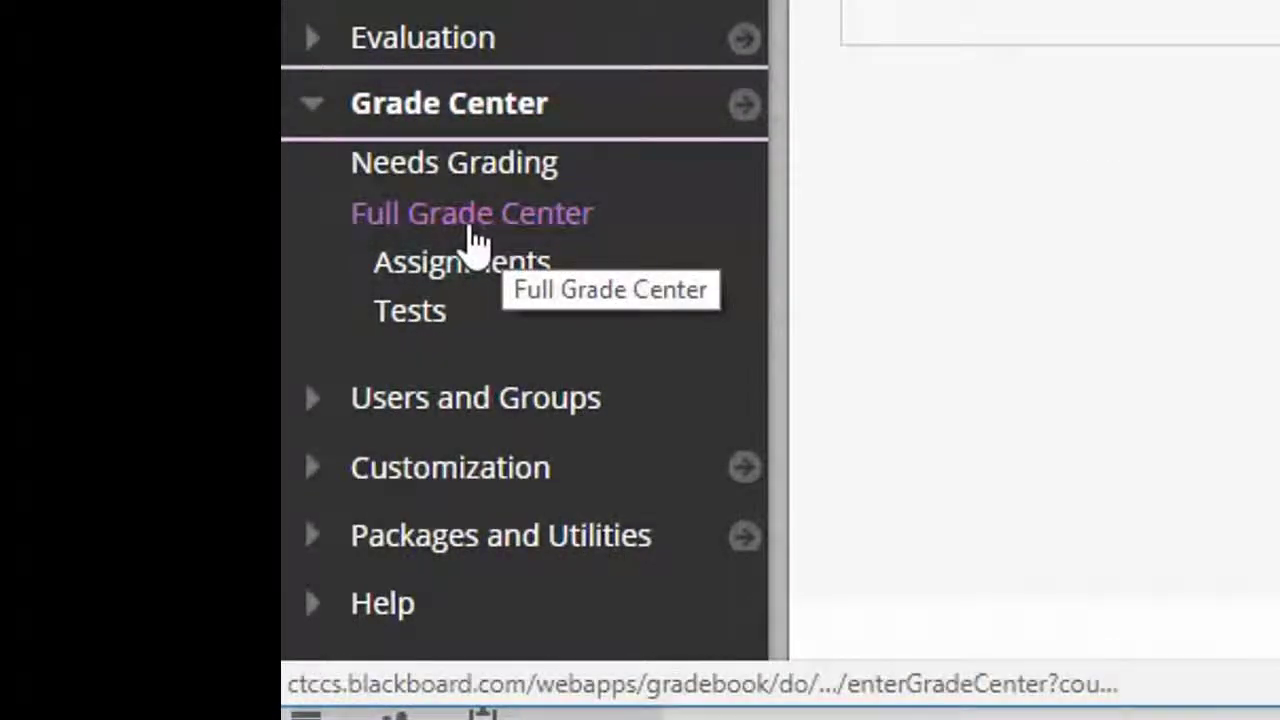
pyautogui.click(472, 226)
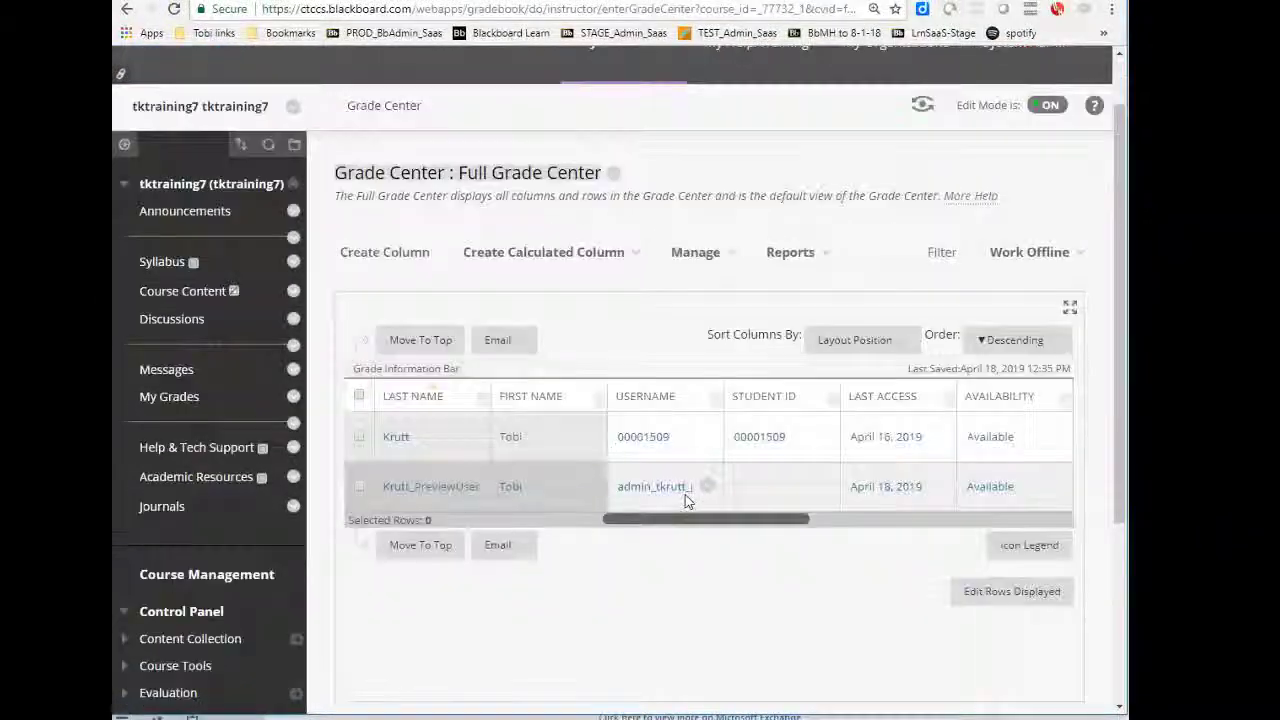
pyautogui.moveTo(720, 518); pyautogui.dragTo(960, 515)
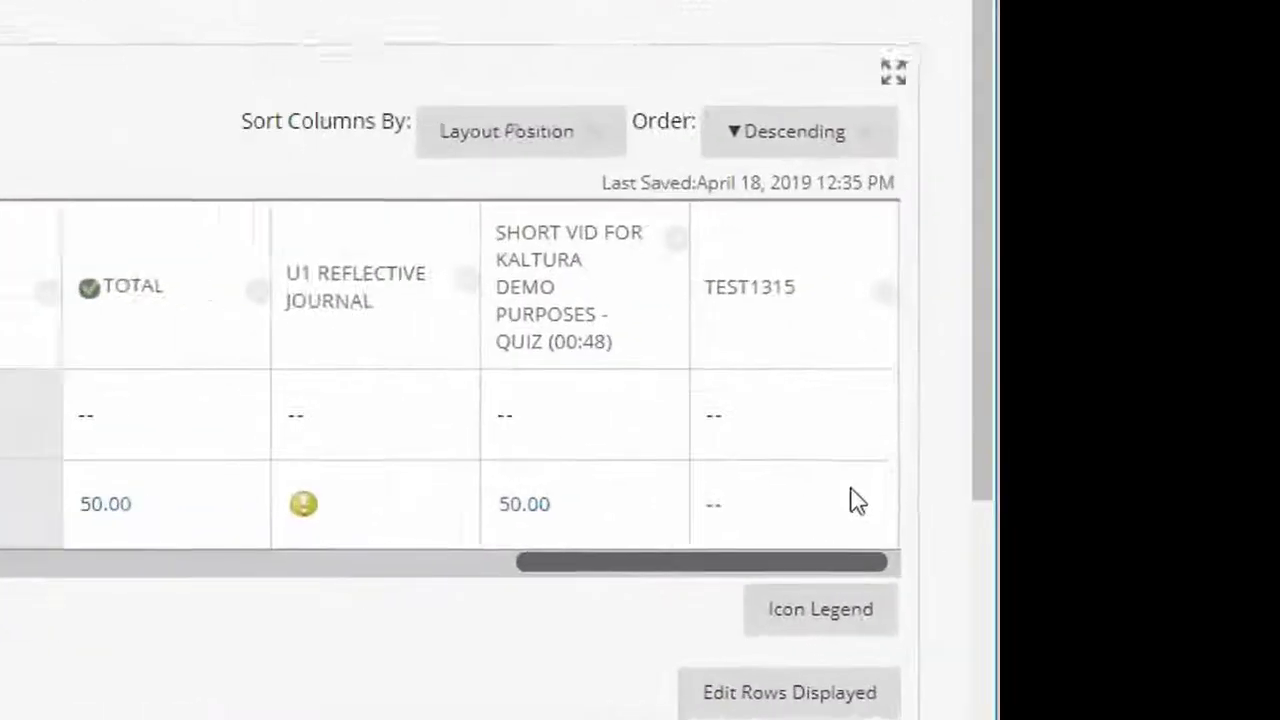